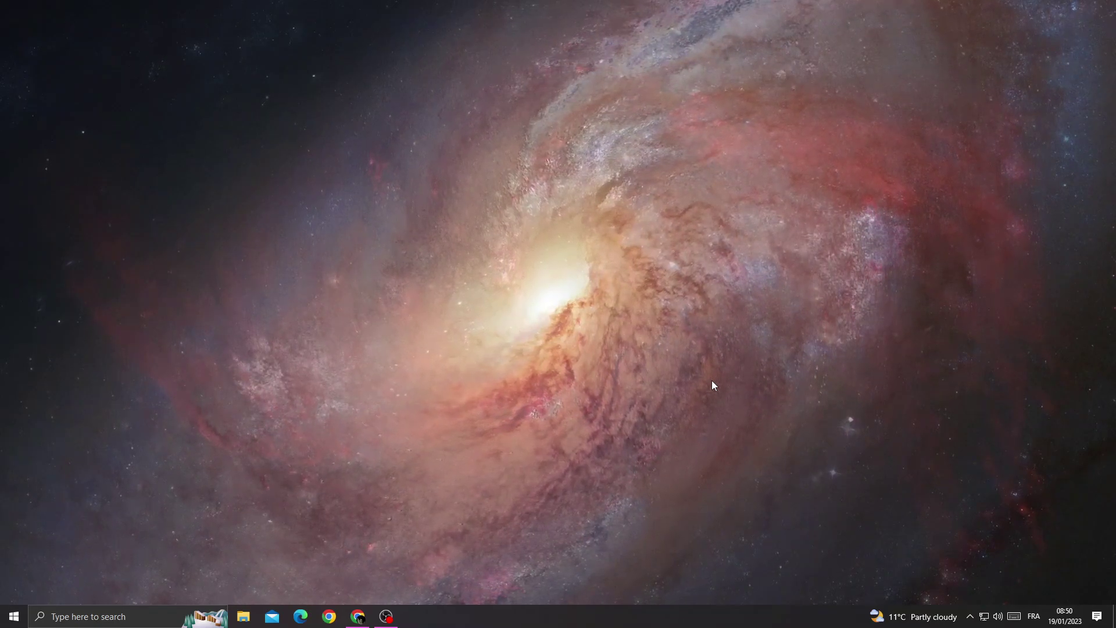
# Step: Open Task Manager from the taskbar, sort processes by Memory, and show Google Chrome's context menu
pyautogui.rightClick(522, 621)
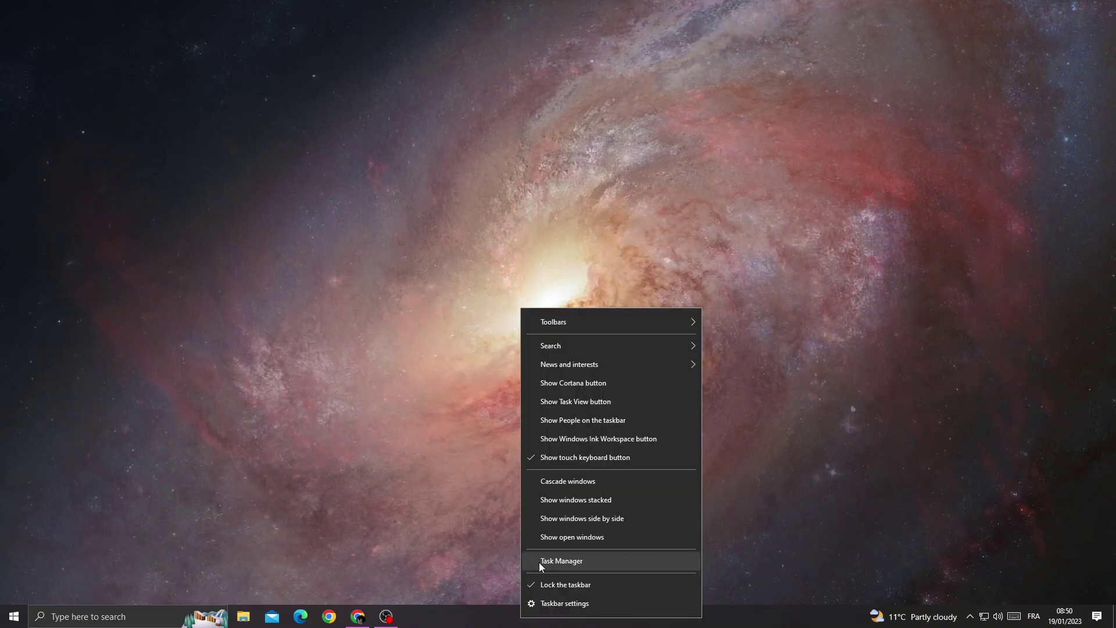
pyautogui.click(542, 555)
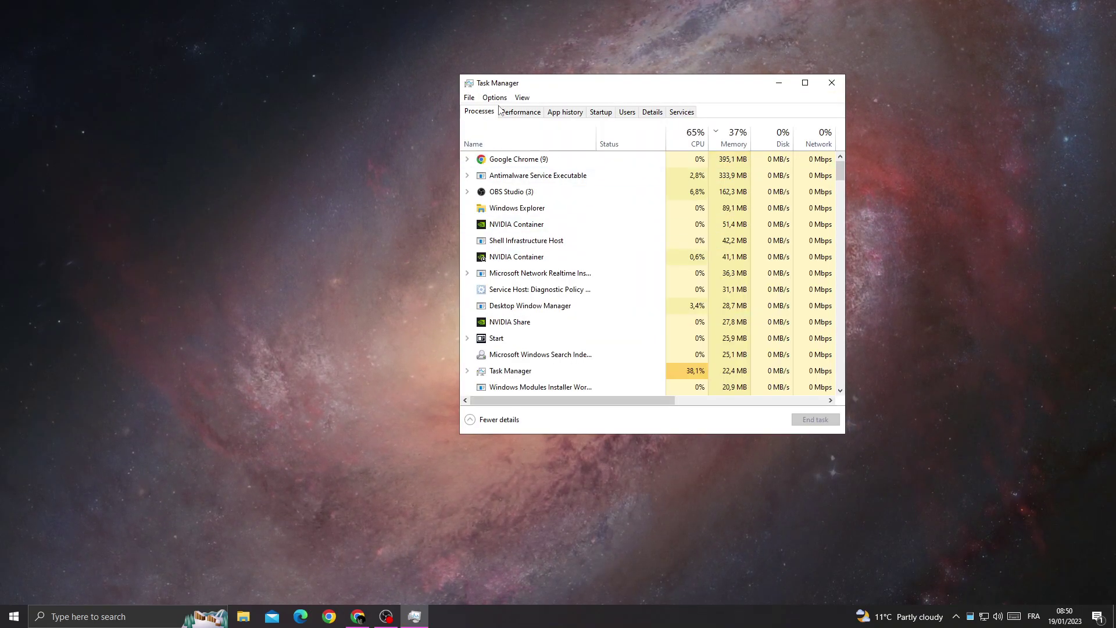
pyautogui.click(732, 138)
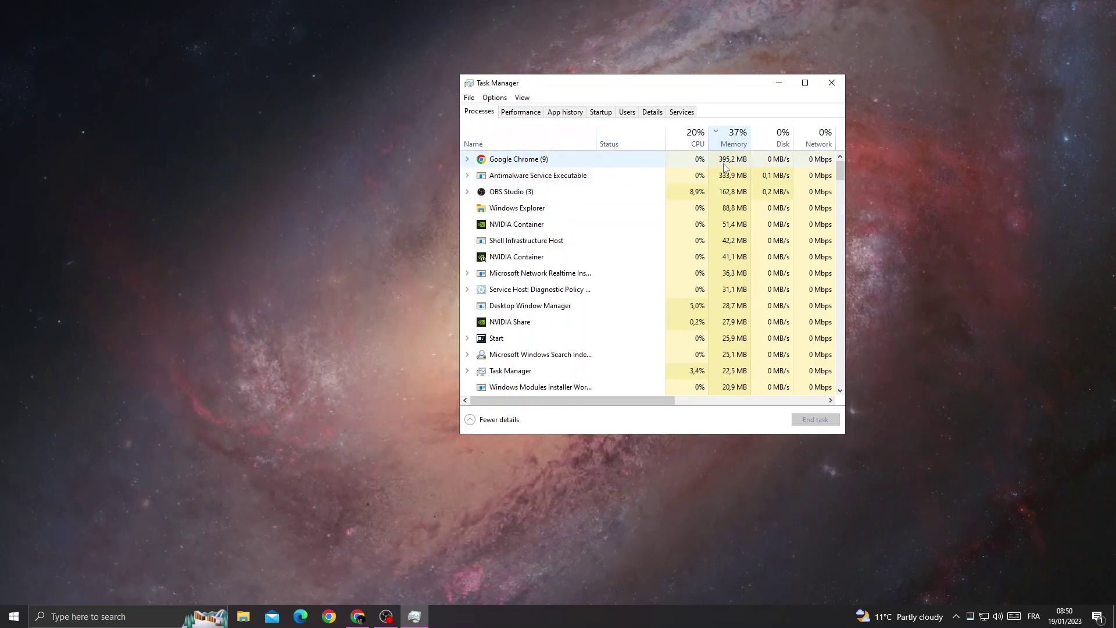
pyautogui.rightClick(567, 158)
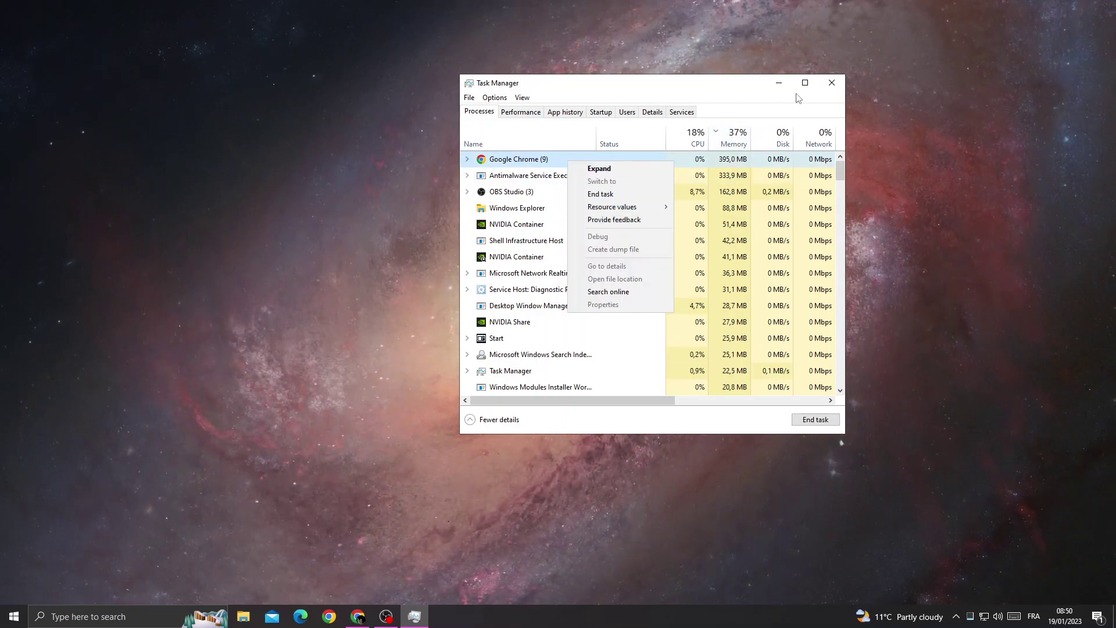
# Step: Minimize Task Manager and launch Windows Settings from the Start menu
pyautogui.click(779, 84)
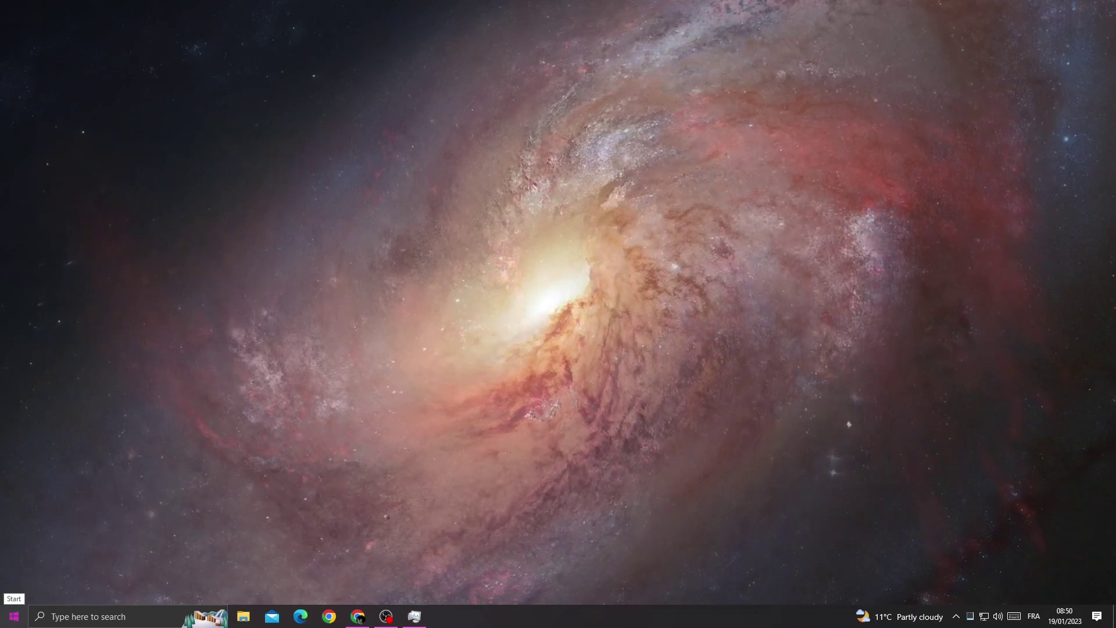
pyautogui.click(14, 617)
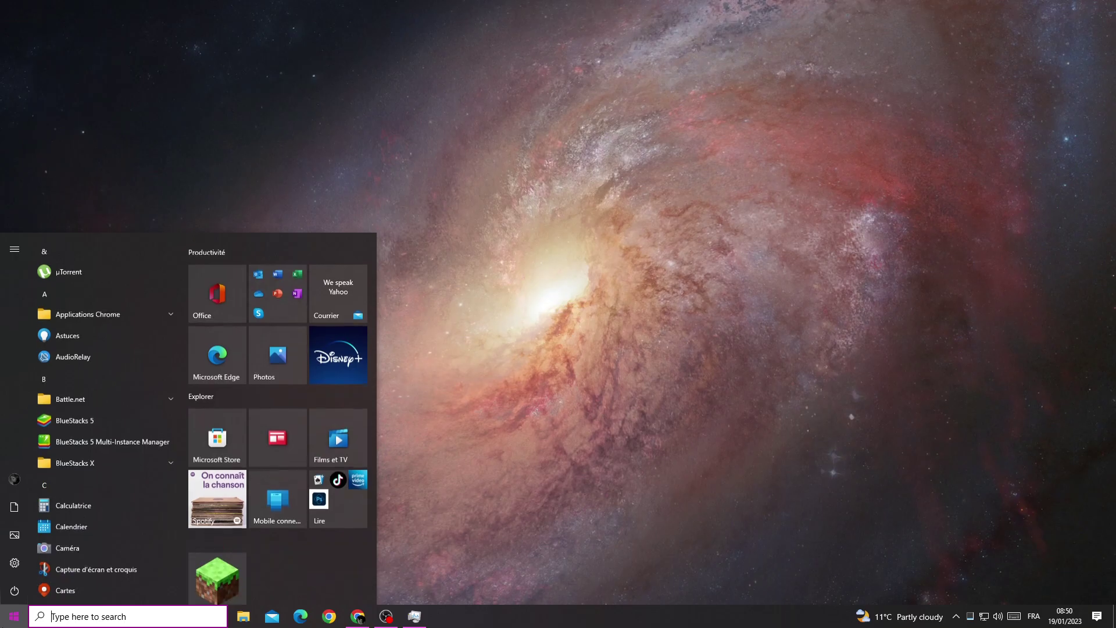
pyautogui.click(13, 560)
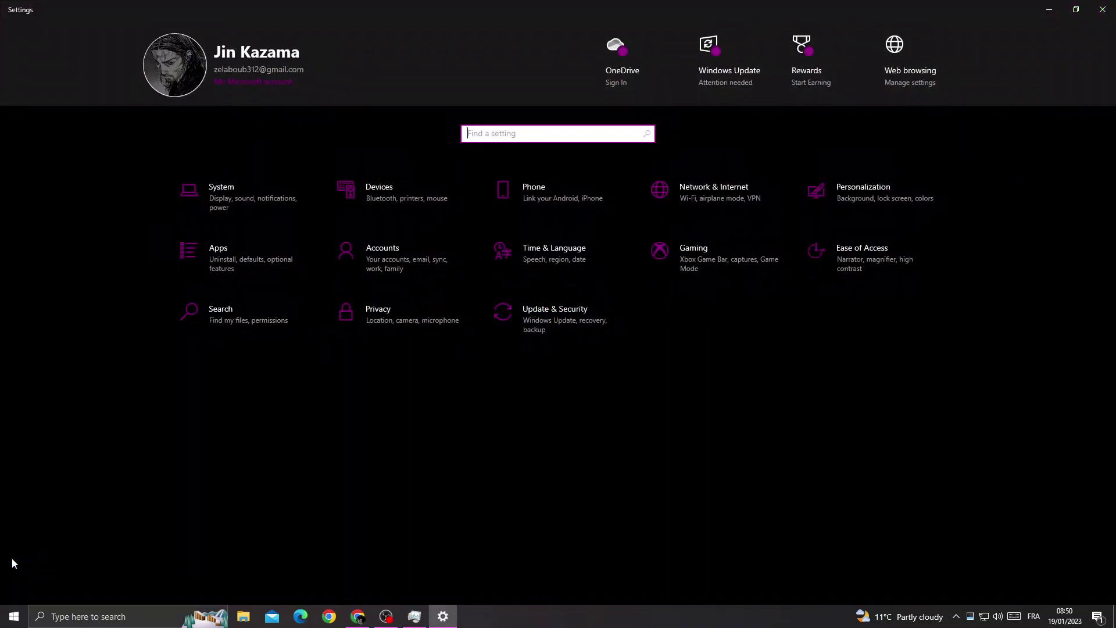
# Step: Go to the Privacy section of Windows Settings, landing on its General page
pyautogui.click(401, 311)
pyautogui.scroll(-6, 139, 261)
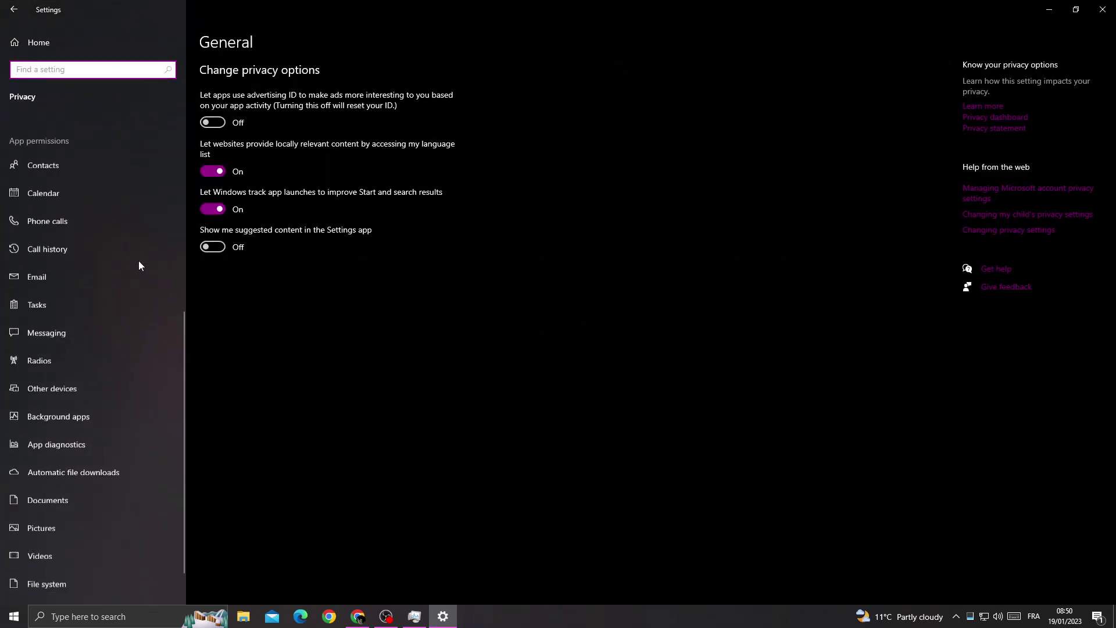
pyautogui.scroll(-3, 139, 261)
pyautogui.scroll(5, 89, 201)
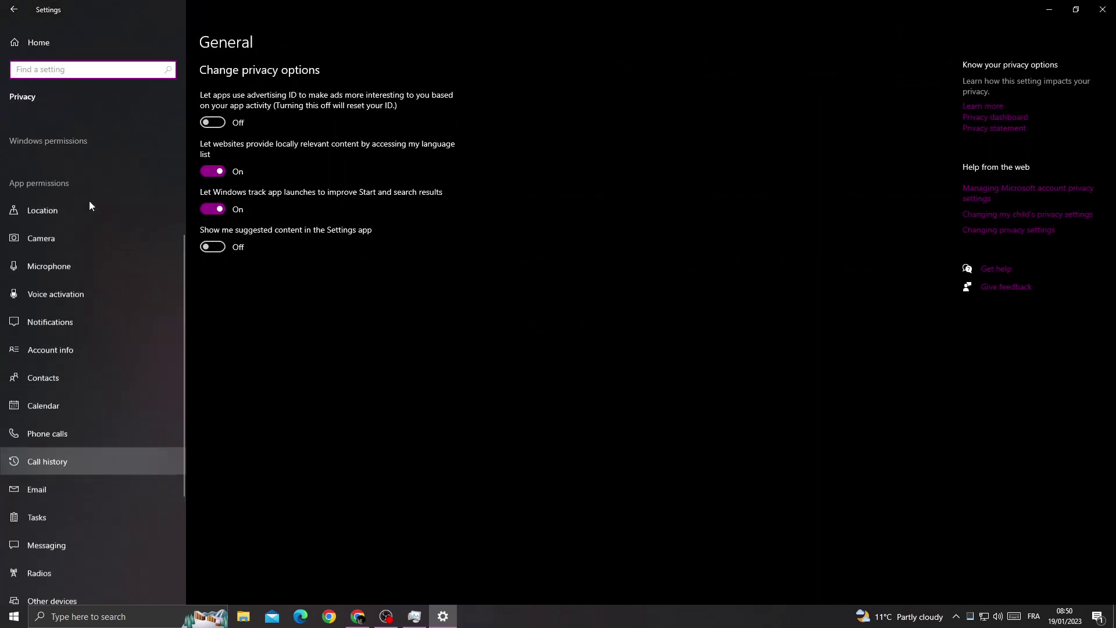
pyautogui.scroll(4, 89, 201)
pyautogui.click(96, 69)
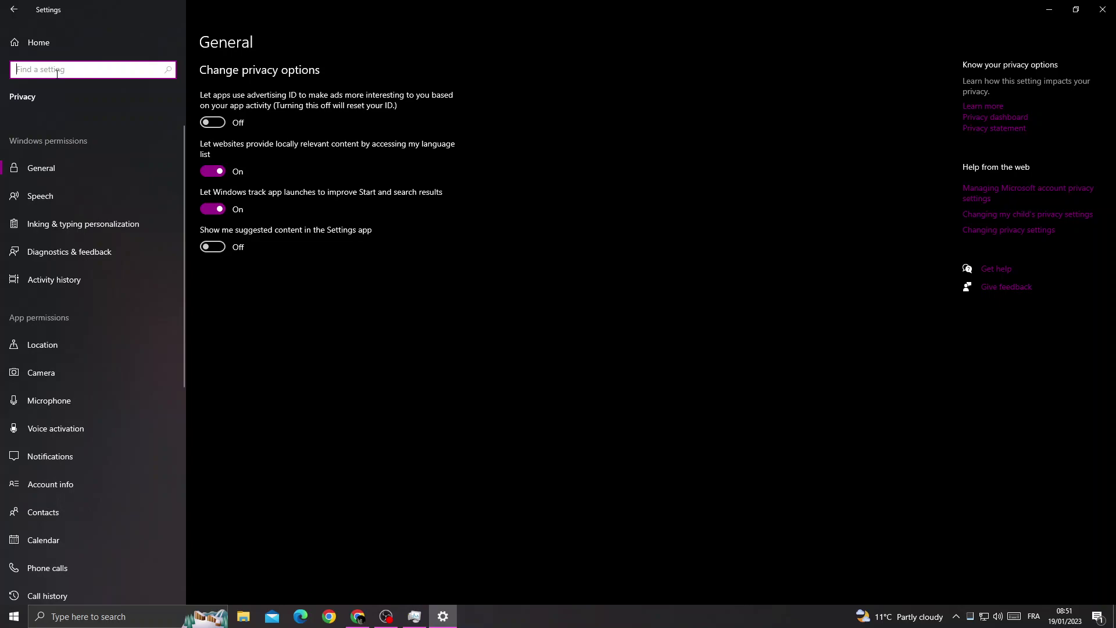
pyautogui.scroll(-5, 89, 261)
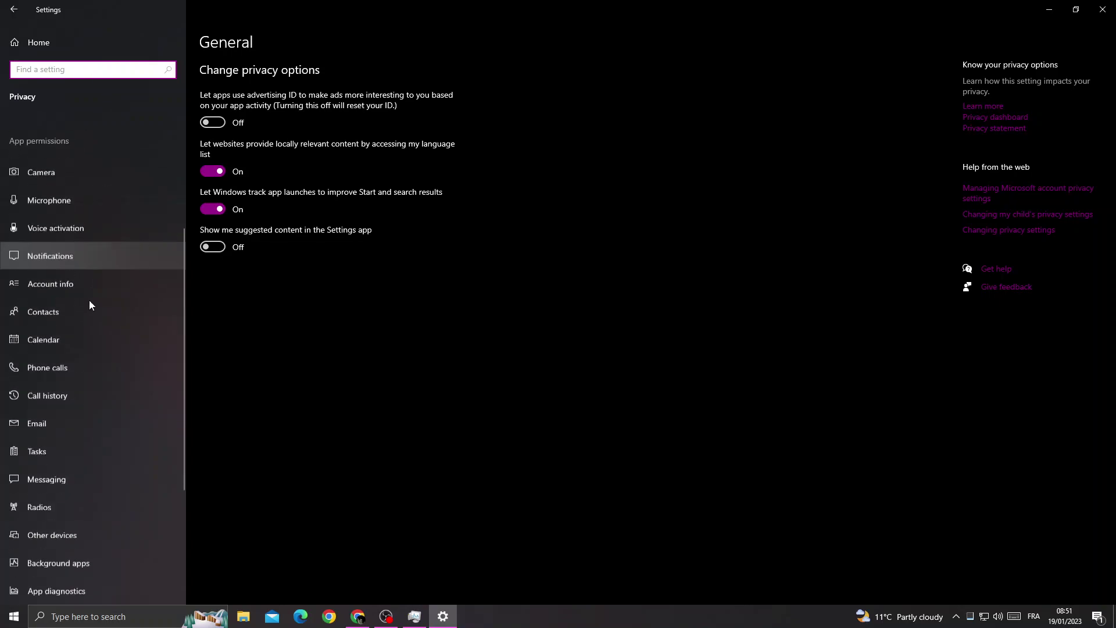
pyautogui.scroll(-3, 89, 301)
pyautogui.scroll(-3, 85, 403)
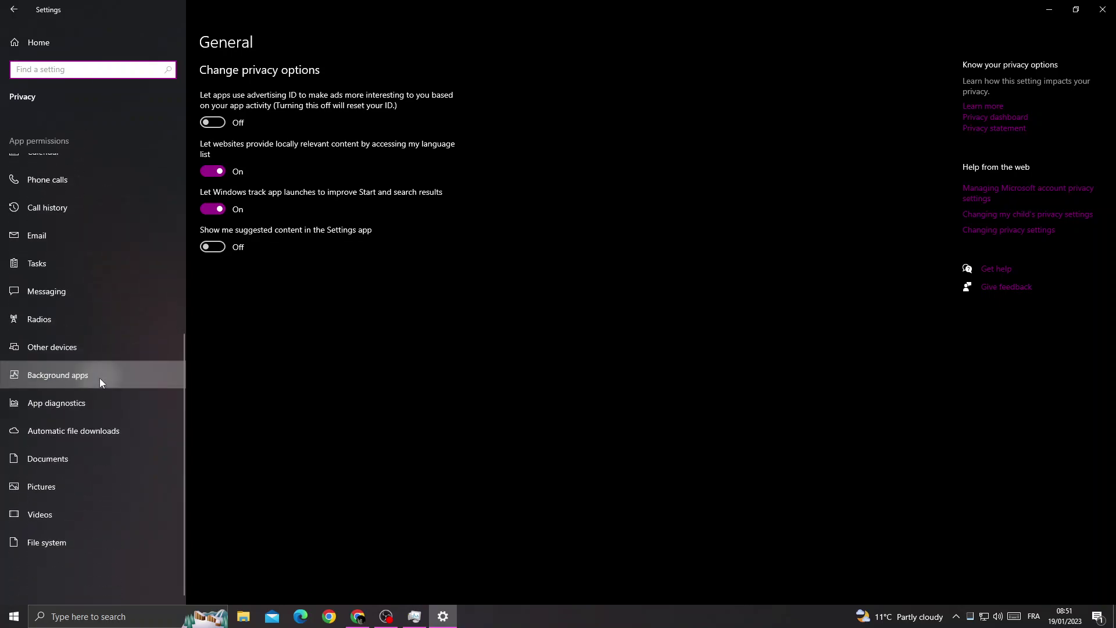
# Step: On the Background apps page, leave 'Let apps run in the background' switched off
pyautogui.click(99, 378)
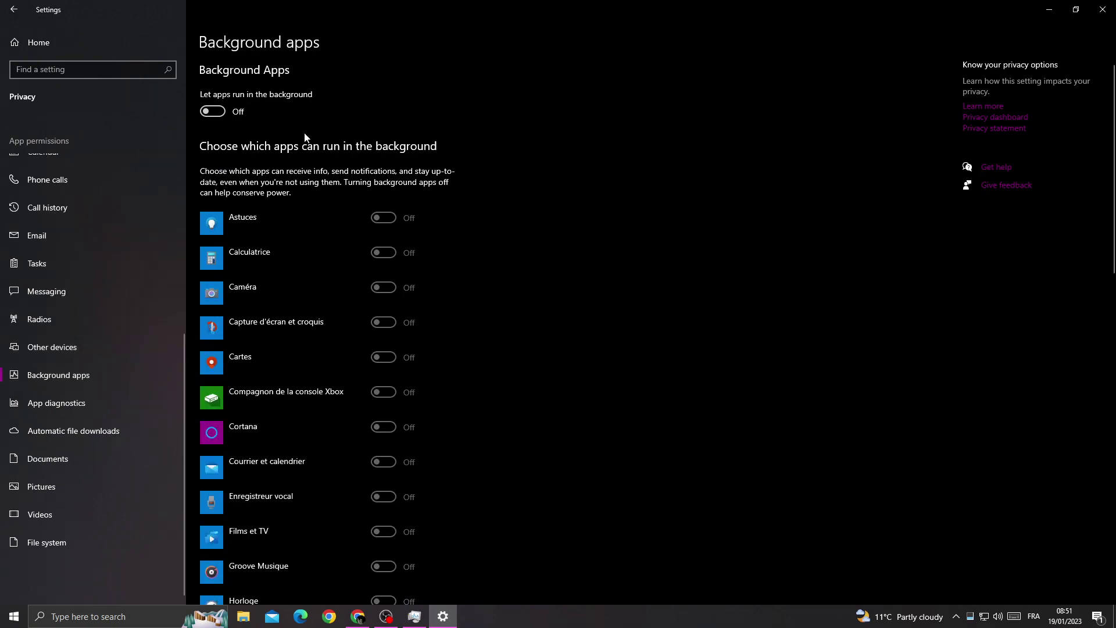
pyautogui.click(219, 114)
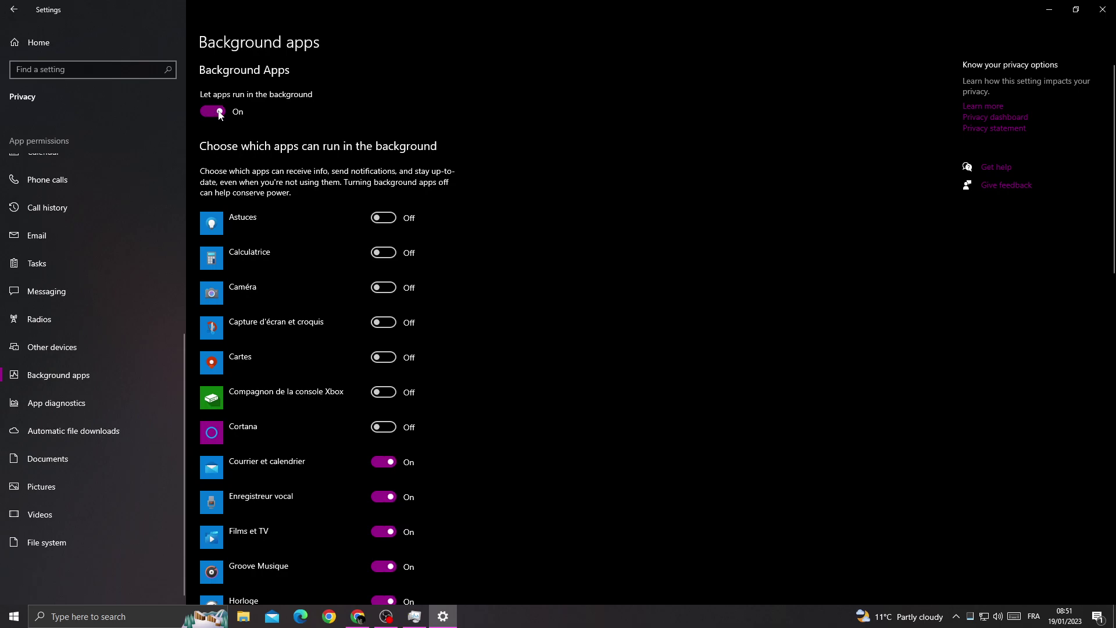
pyautogui.click(219, 113)
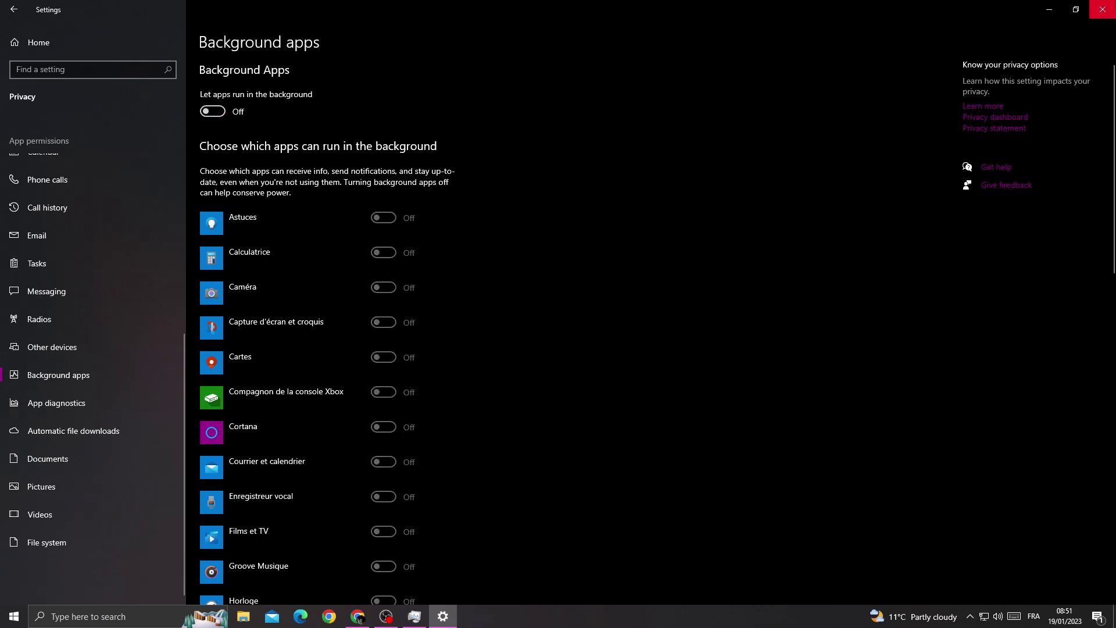
# Step: Close the Settings window to return to the Windows 10 desktop
pyautogui.click(1103, 9)
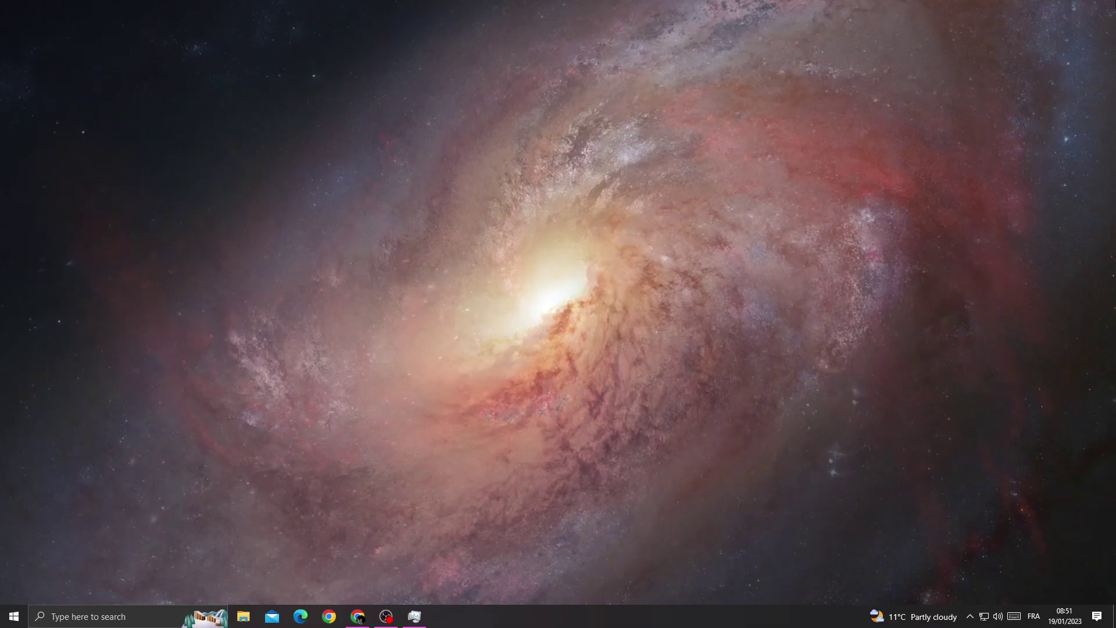